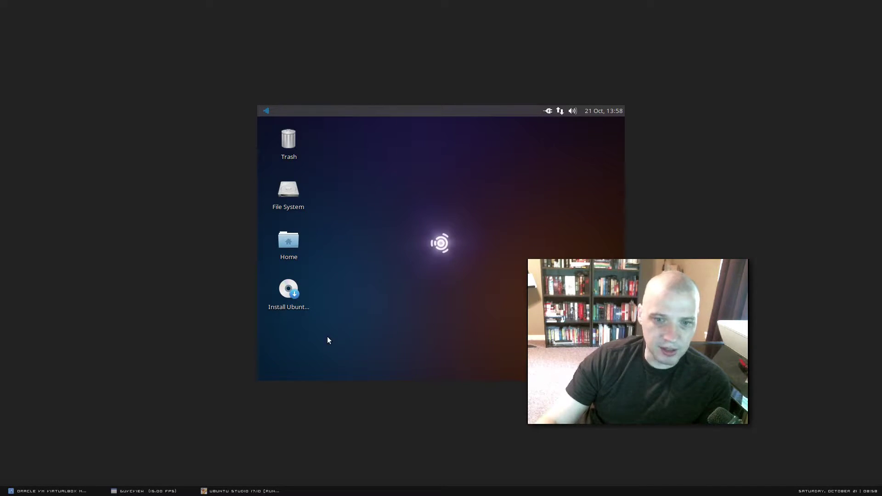
# Step: Start the Install Ubuntu Studio launcher from the live desktop
pyautogui.click(285, 287)
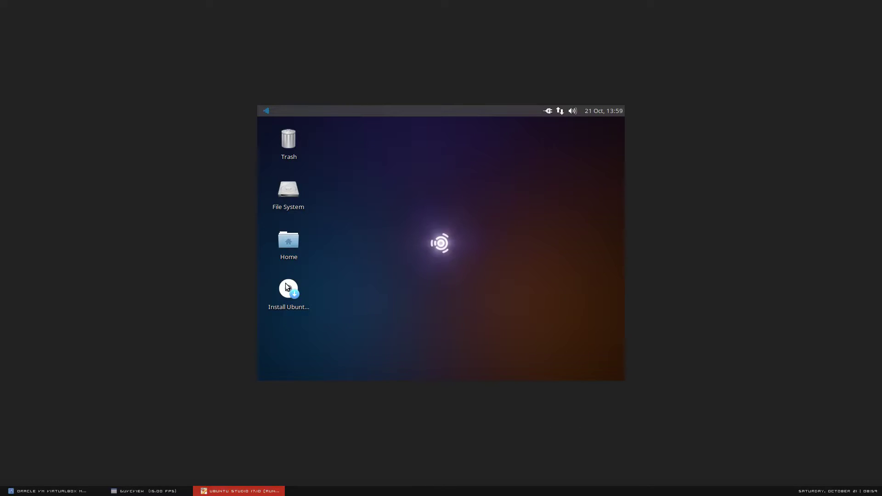
# Step: Keep English on the Welcome page and advance to Preparing to install Ubuntu Studio
pyautogui.click(173, 491)
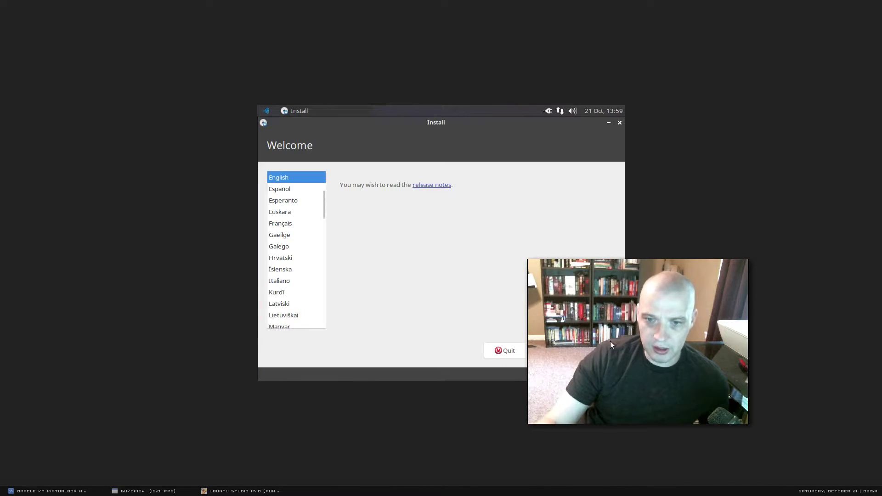
pyautogui.moveTo(610, 341); pyautogui.dragTo(701, 358)
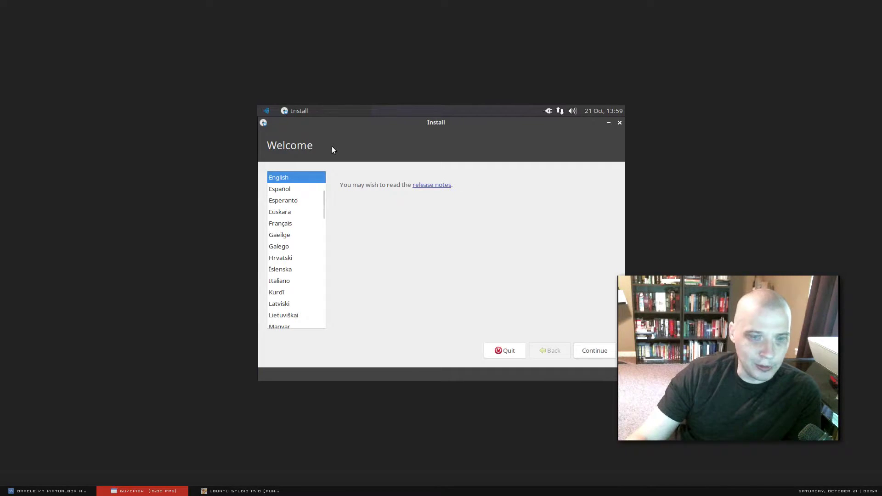
pyautogui.click(563, 297)
pyautogui.click(598, 351)
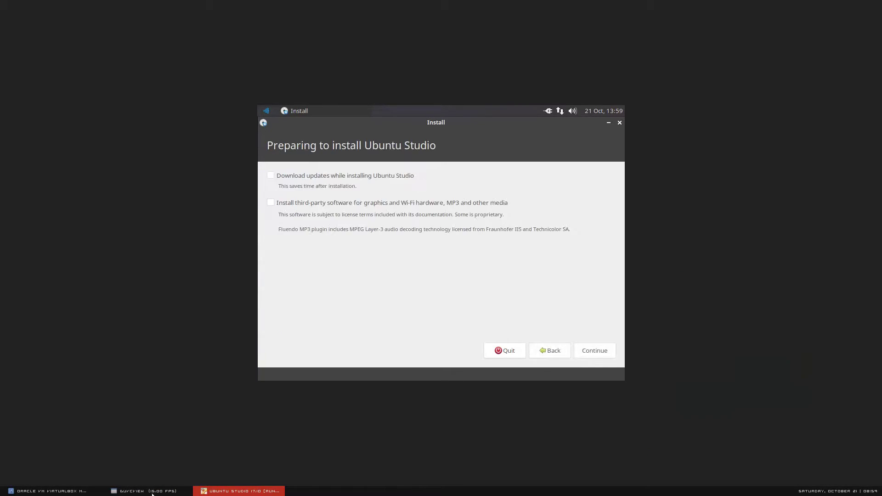
# Step: Enable third-party software for graphics, Wi-Fi and MP3 media, then continue to Installation type
pyautogui.click(254, 356)
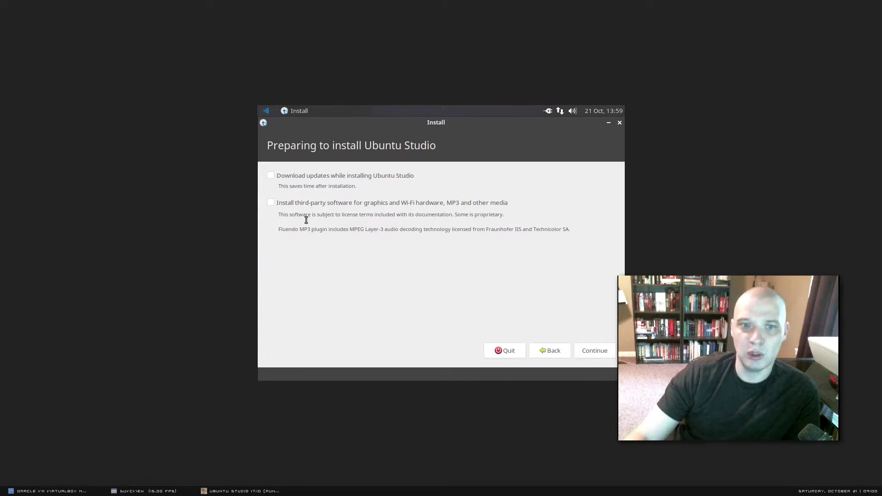
pyautogui.click(271, 202)
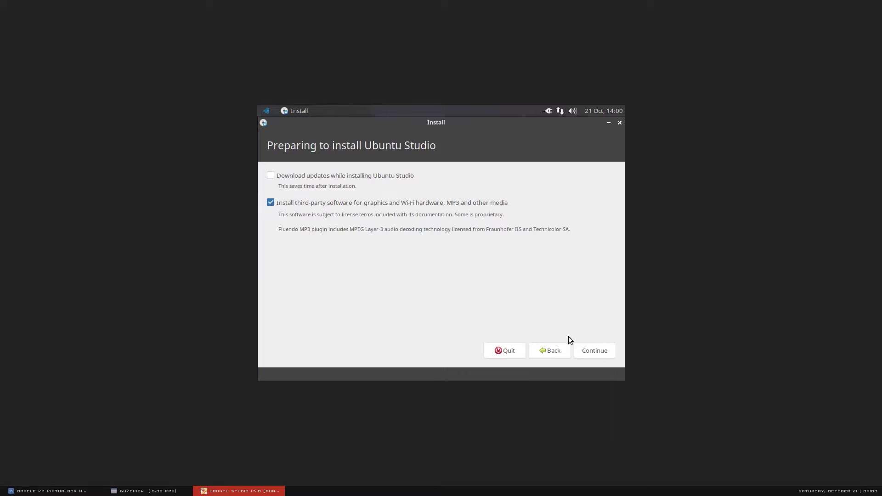
pyautogui.click(586, 355)
pyautogui.click(176, 490)
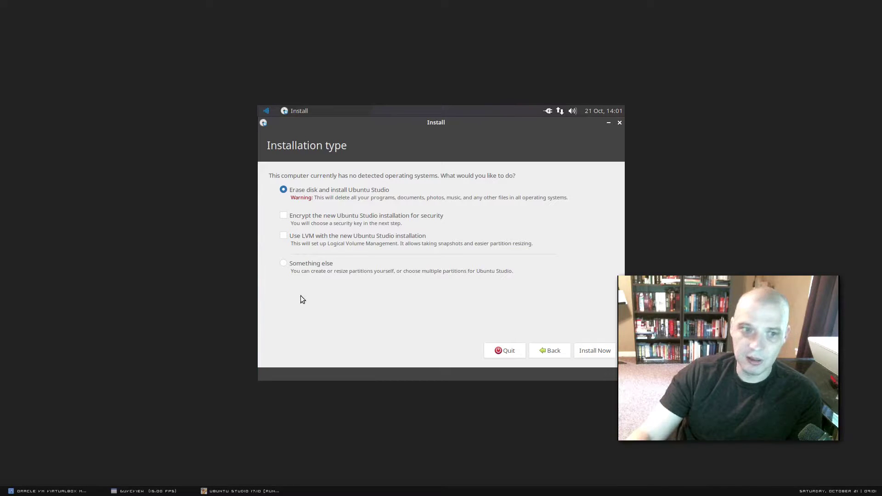
# Step: Choose Erase disk and install Ubuntu Studio, and approve formatting sda partition #1 as ext4
pyautogui.click(283, 264)
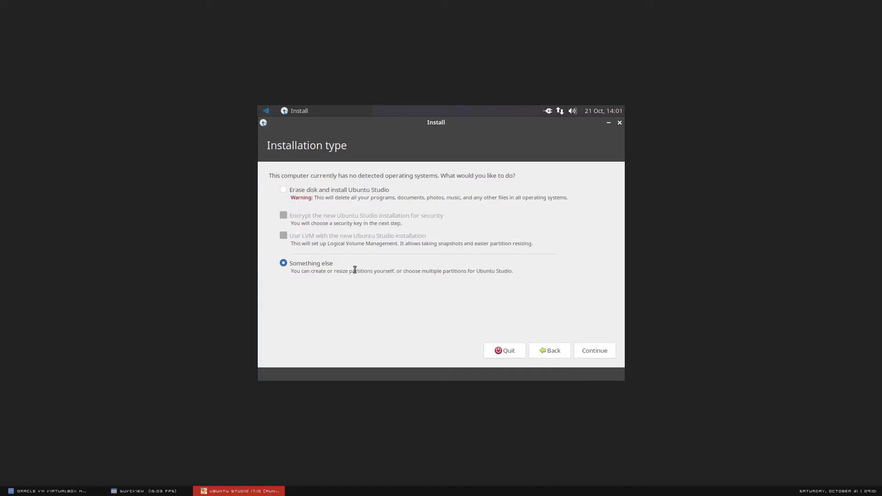
pyautogui.click(284, 190)
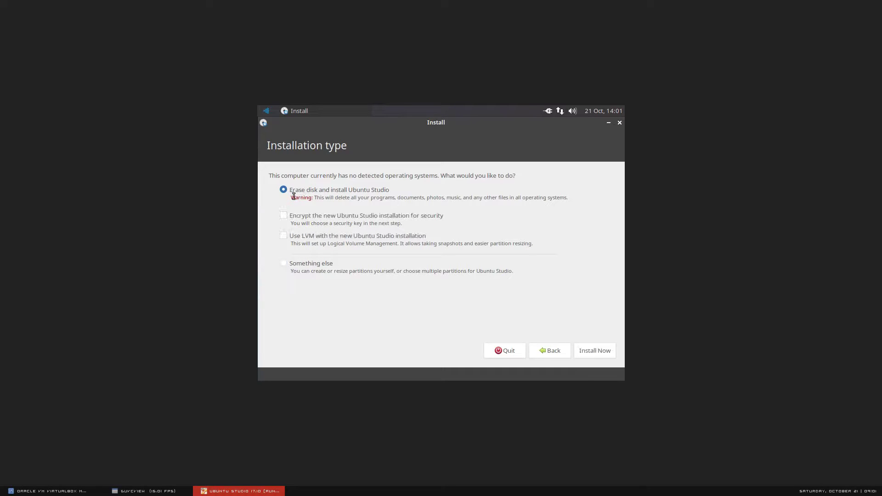
pyautogui.click(585, 349)
pyautogui.click(177, 491)
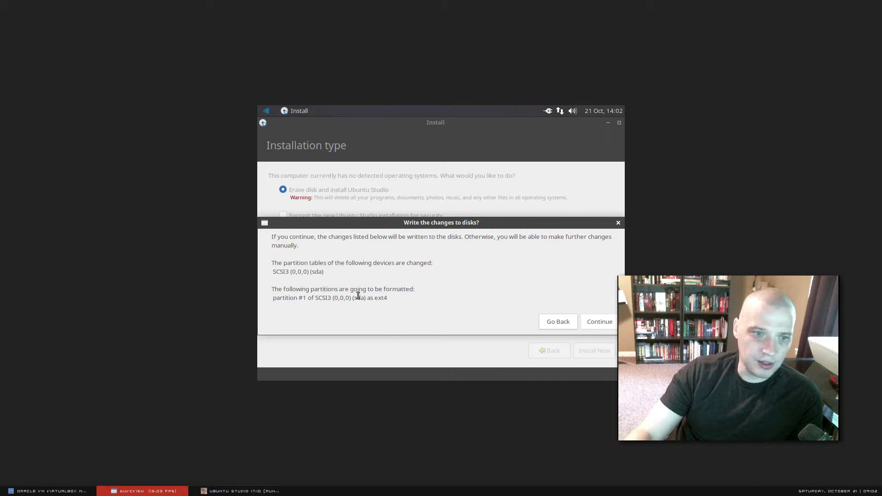
pyautogui.click(599, 322)
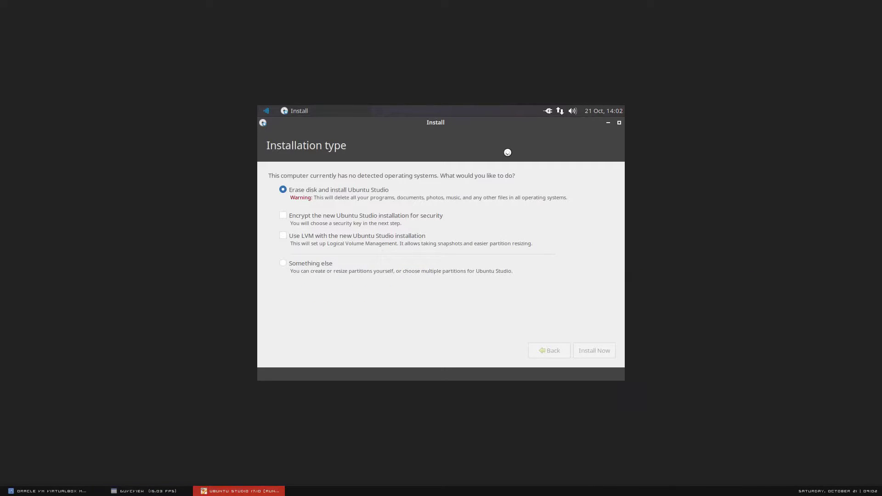
pyautogui.click(155, 491)
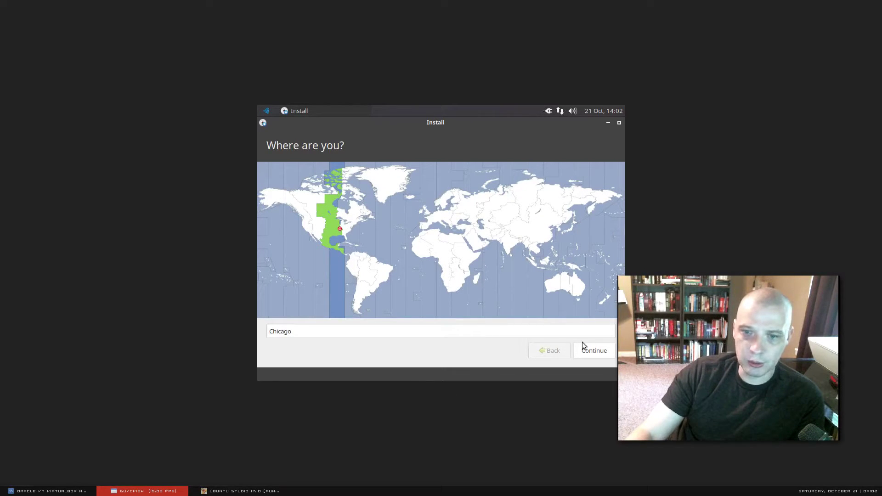
# Step: Confirm Chicago, test the English (US) keyboard with 'this is a test', and keep it
pyautogui.click(585, 352)
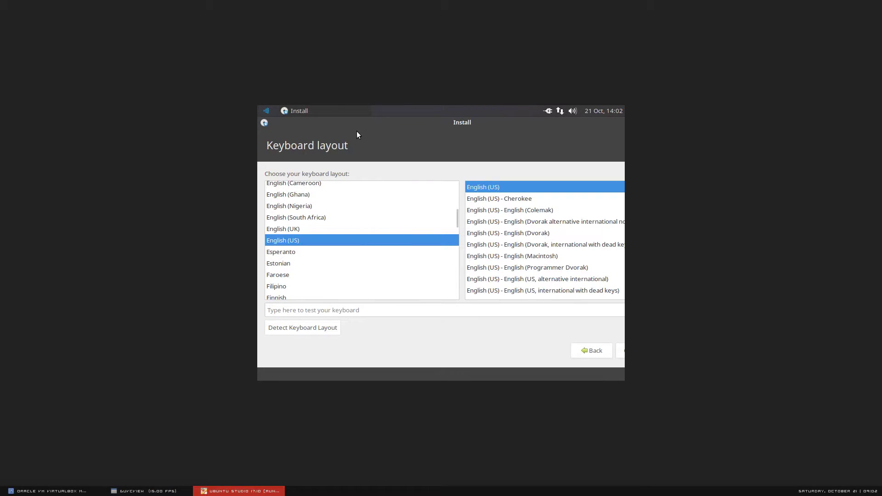
pyautogui.click(305, 310)
pyautogui.write('this is a test')
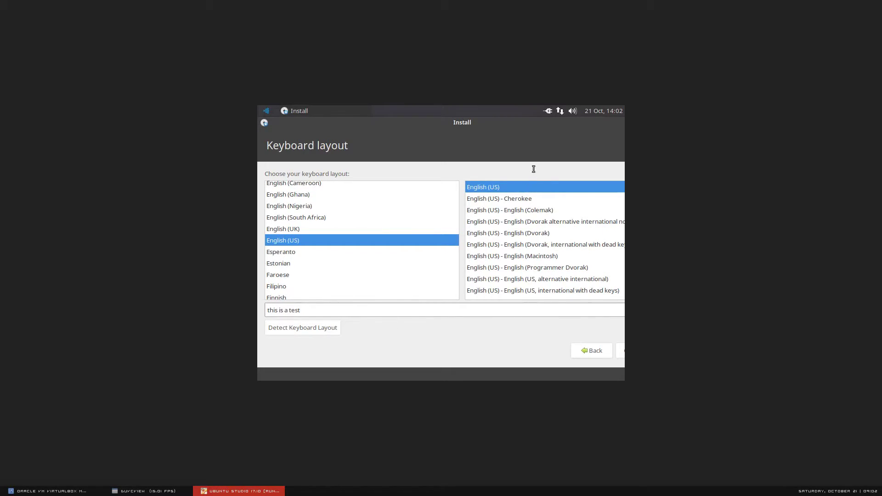
pyautogui.doubleClick(538, 123)
pyautogui.click(544, 363)
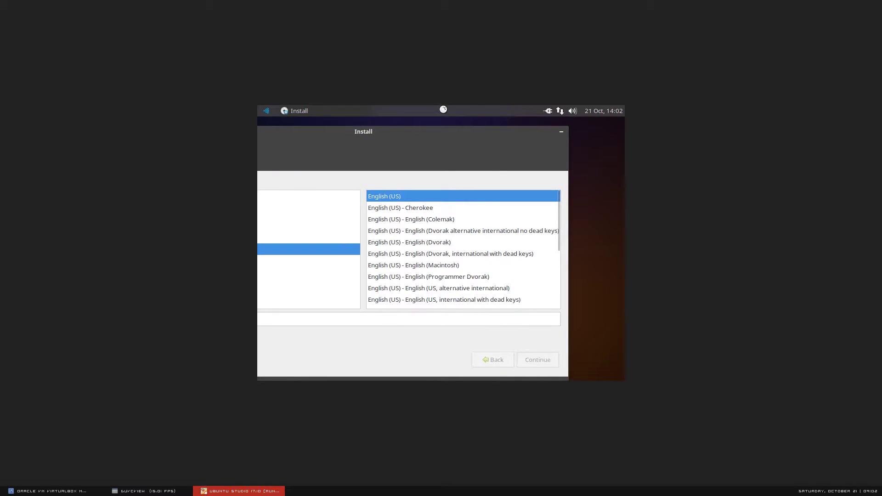
pyautogui.moveTo(418, 135); pyautogui.dragTo(467, 136)
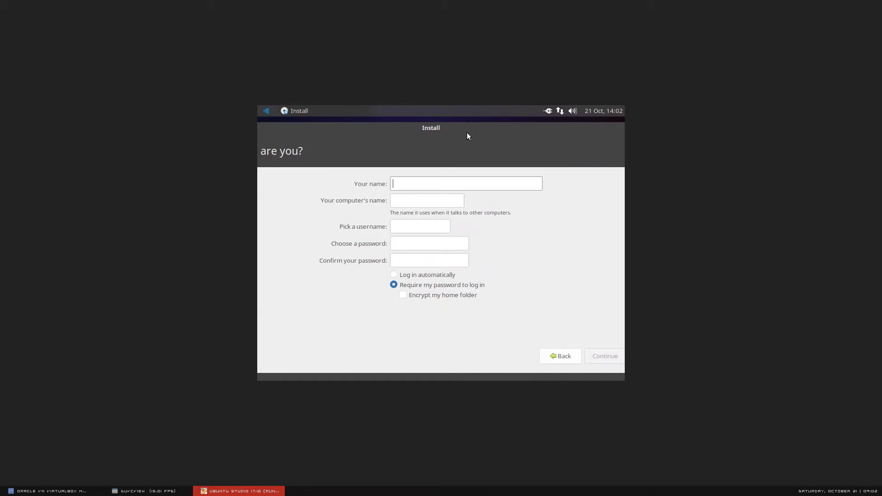
# Step: Enter the user's name, accept computer name studio-VirtualBox, set and confirm a password, then continue
pyautogui.click(168, 493)
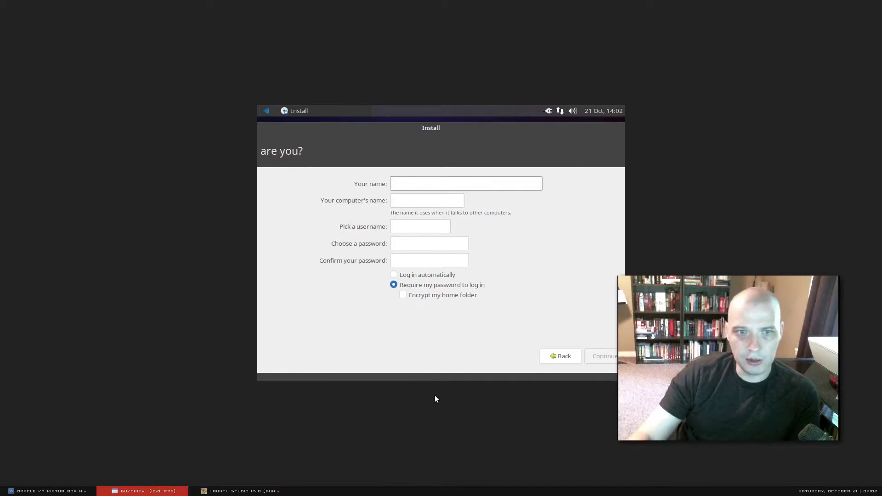
pyautogui.click(409, 183)
pyautogui.write('studio')
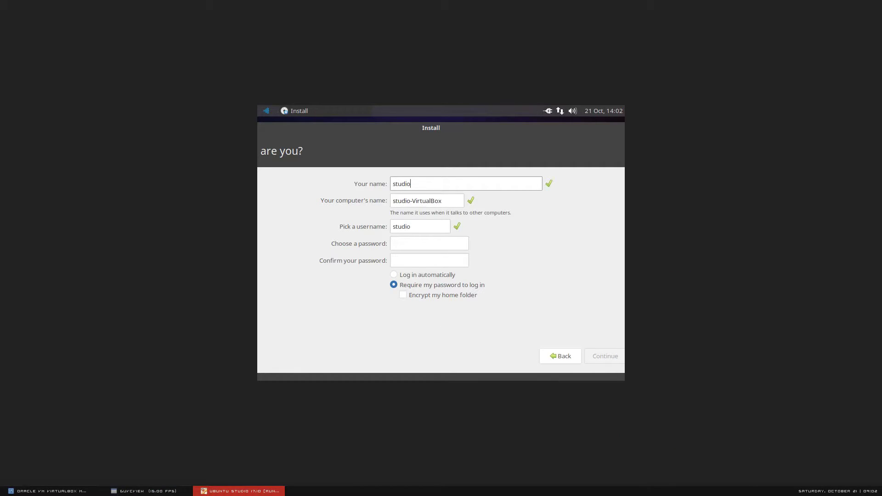
pyautogui.click(424, 242)
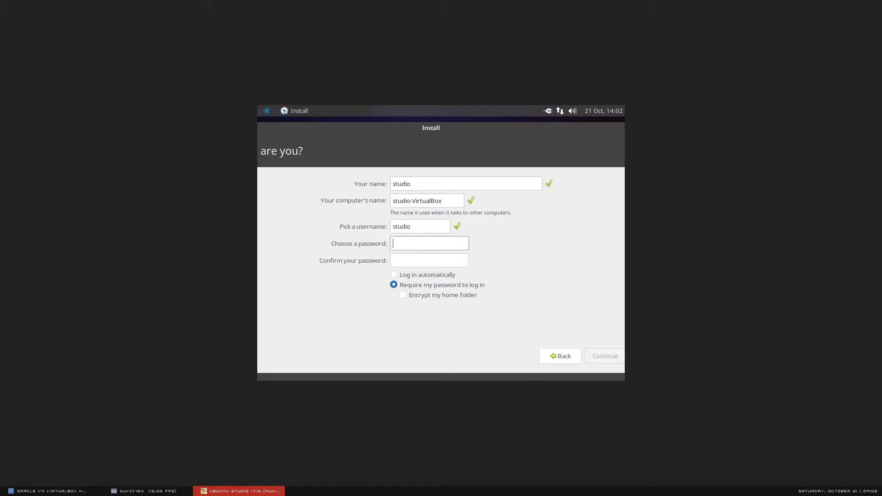
pyautogui.write('test123')
pyautogui.press('Tab')
pyautogui.write('test123')
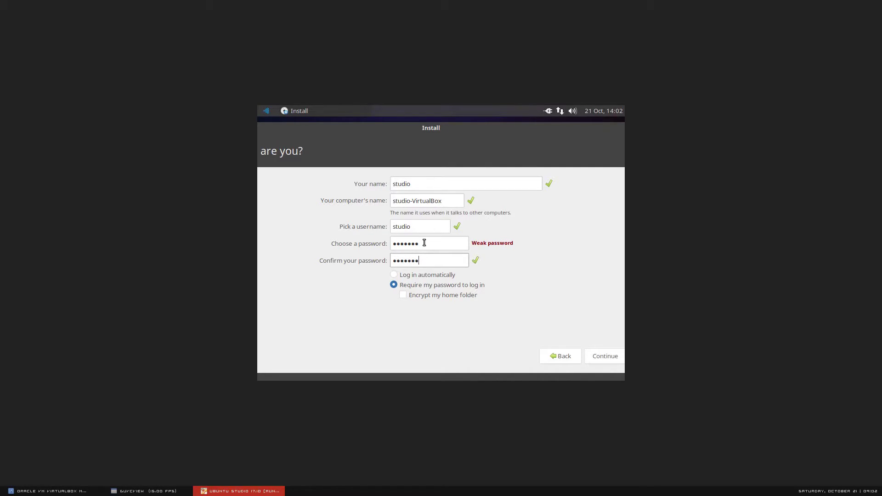
pyautogui.click(170, 491)
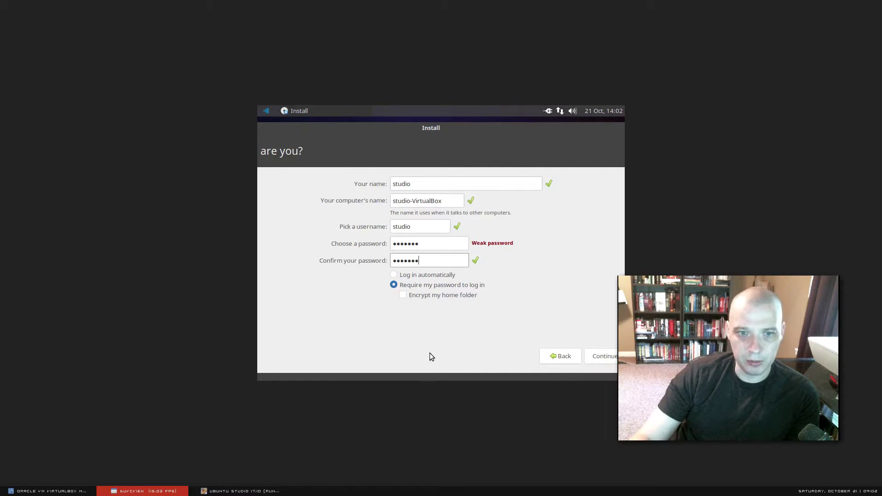
pyautogui.click(601, 358)
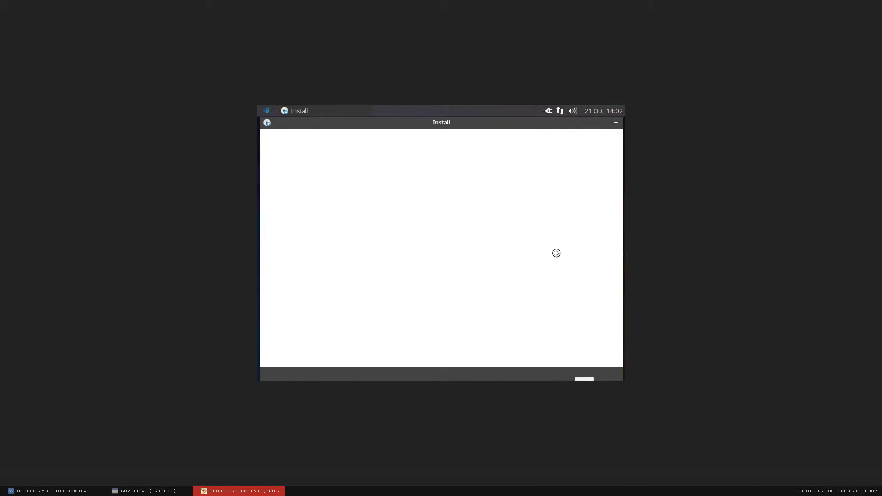
# Step: Let files copy while the Ubuntu Studio Welcome! slideshow plays
pyautogui.click(167, 490)
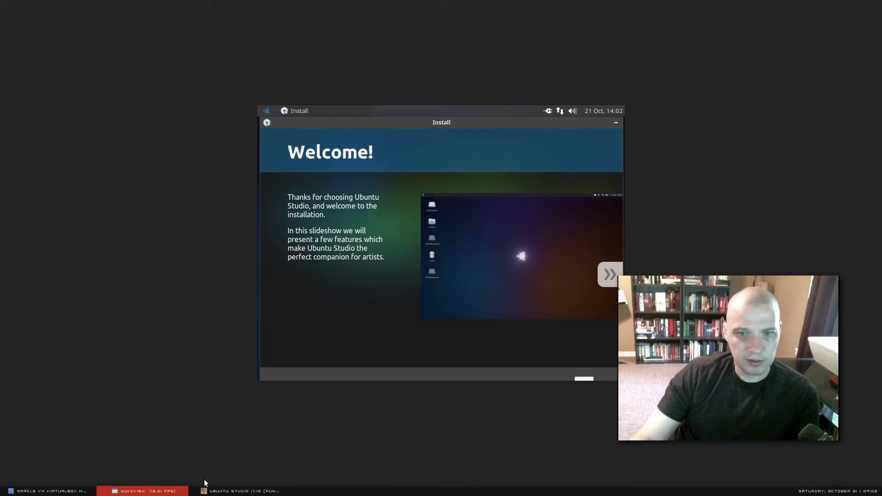